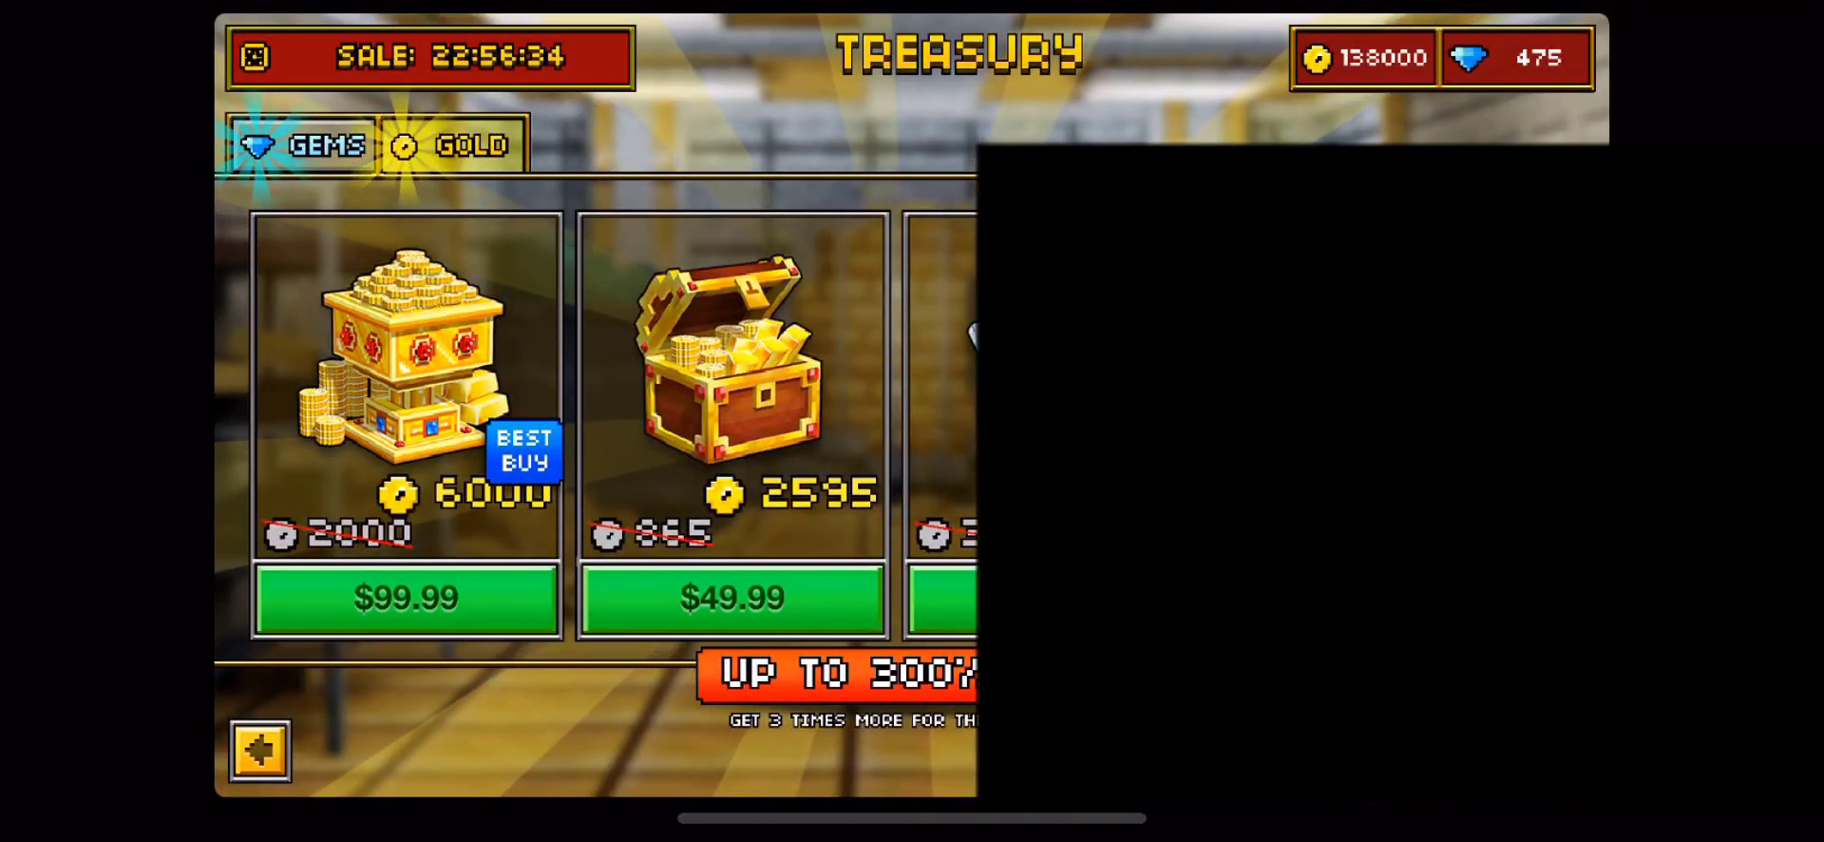
Buy a $99.99 gem pack to reach 58,075 gems, then return to the lobby.
left_click(302, 144)
left_click(732, 596)
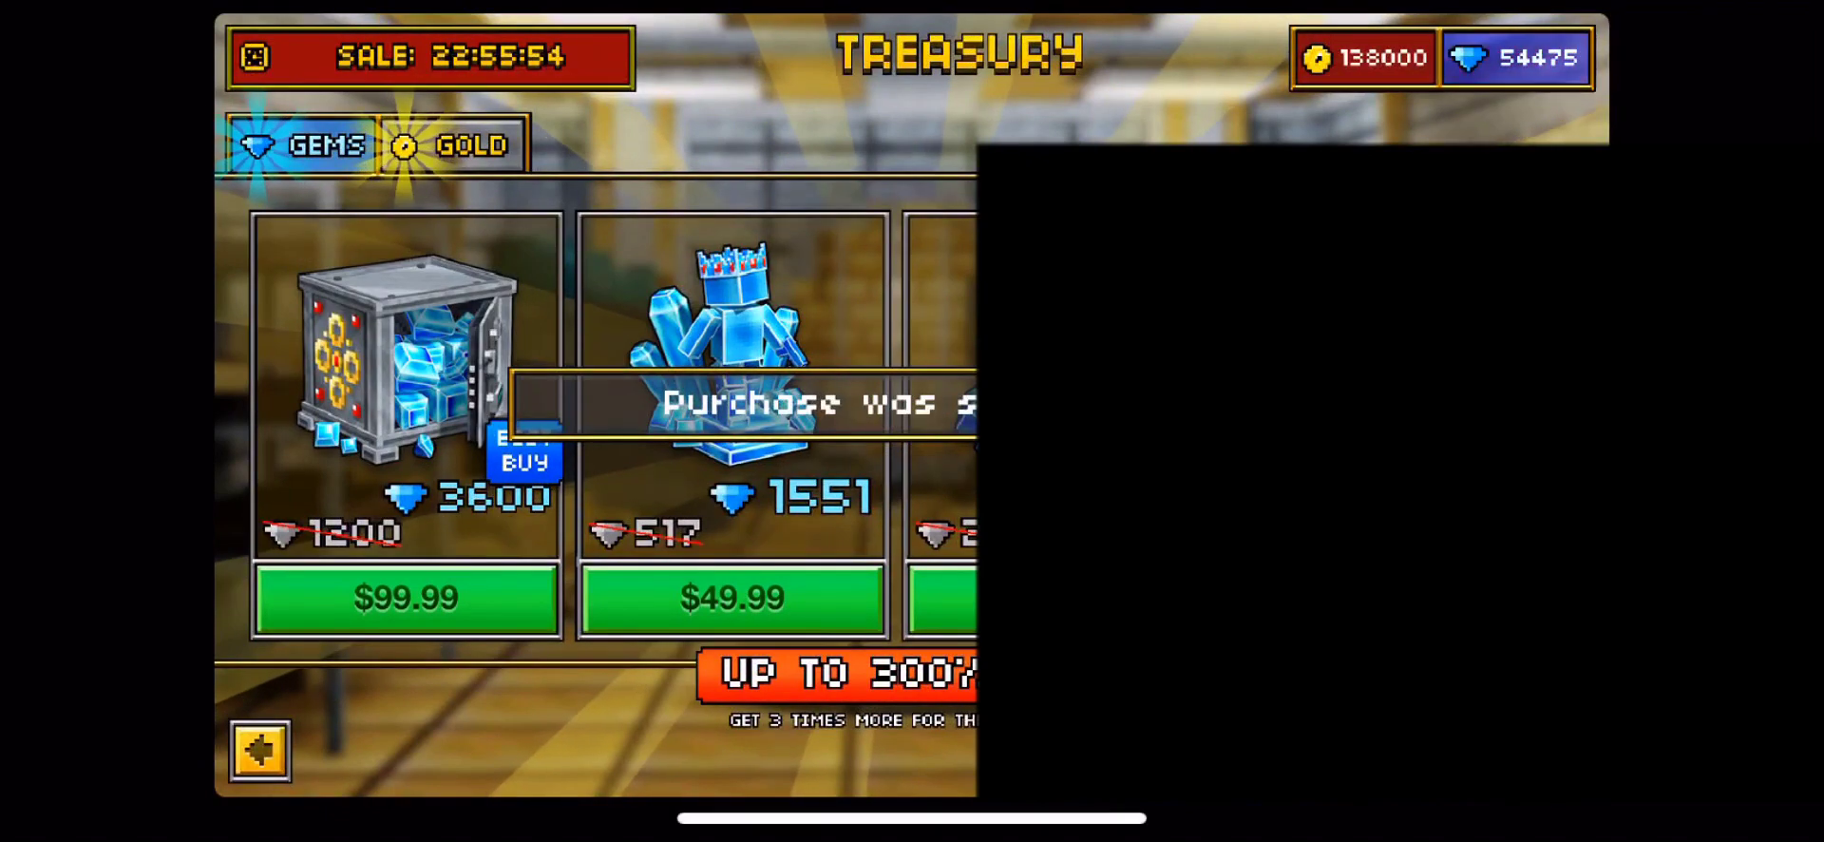
left_click(259, 749)
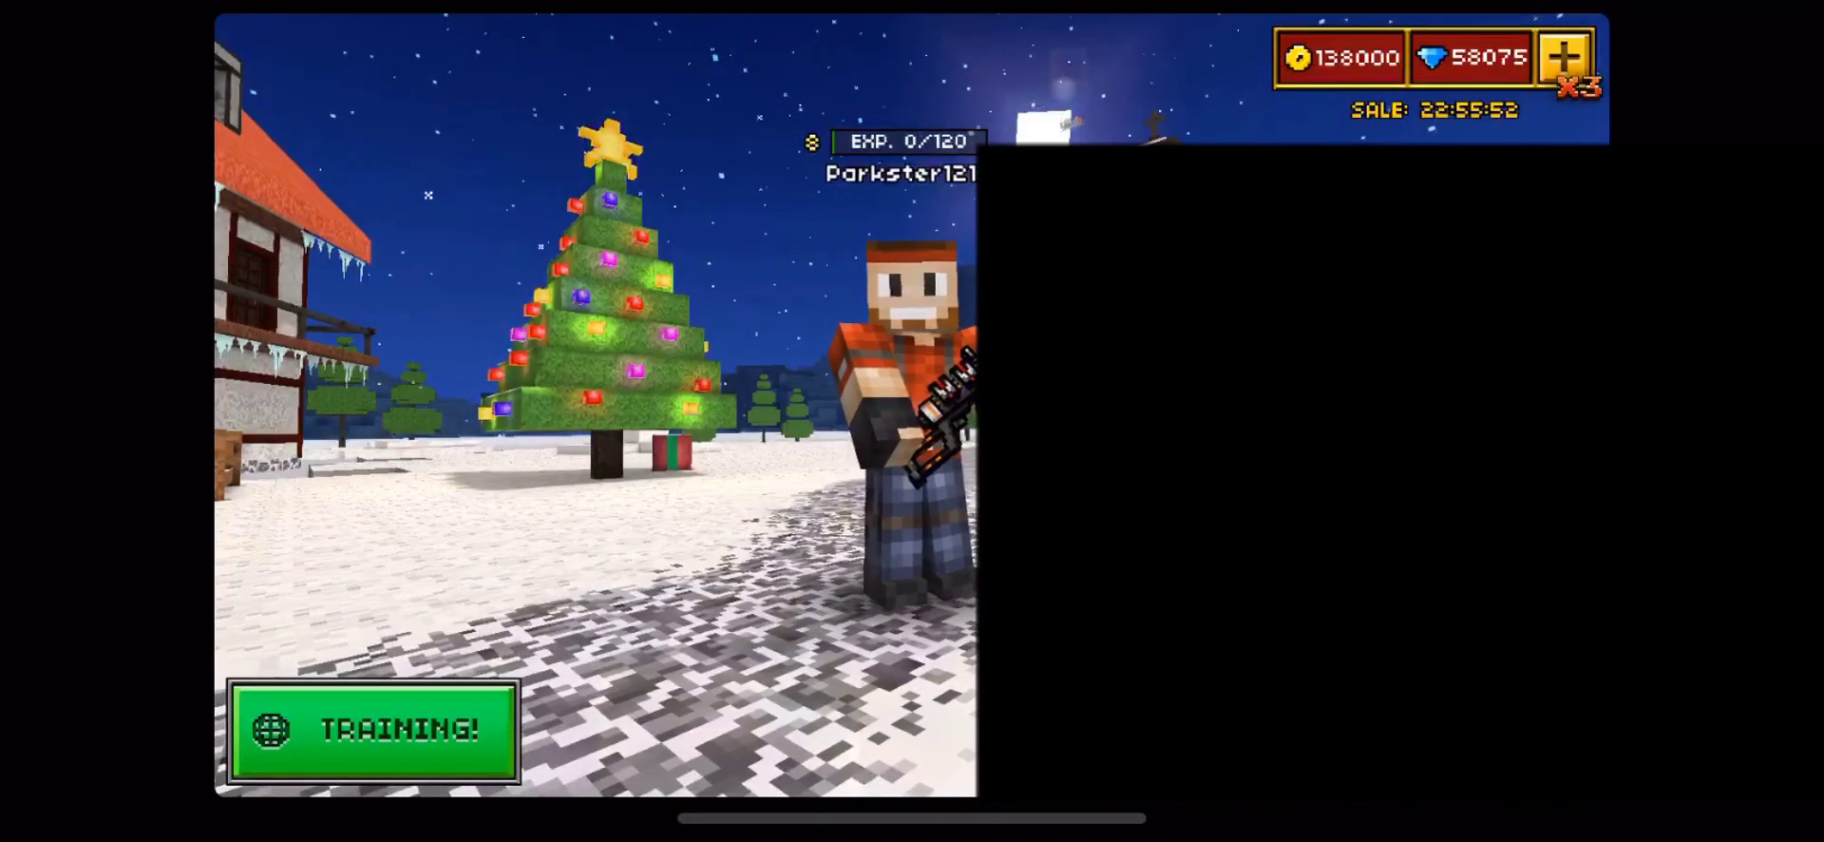
Start a TRAINING! match from the lobby.
left_click(373, 731)
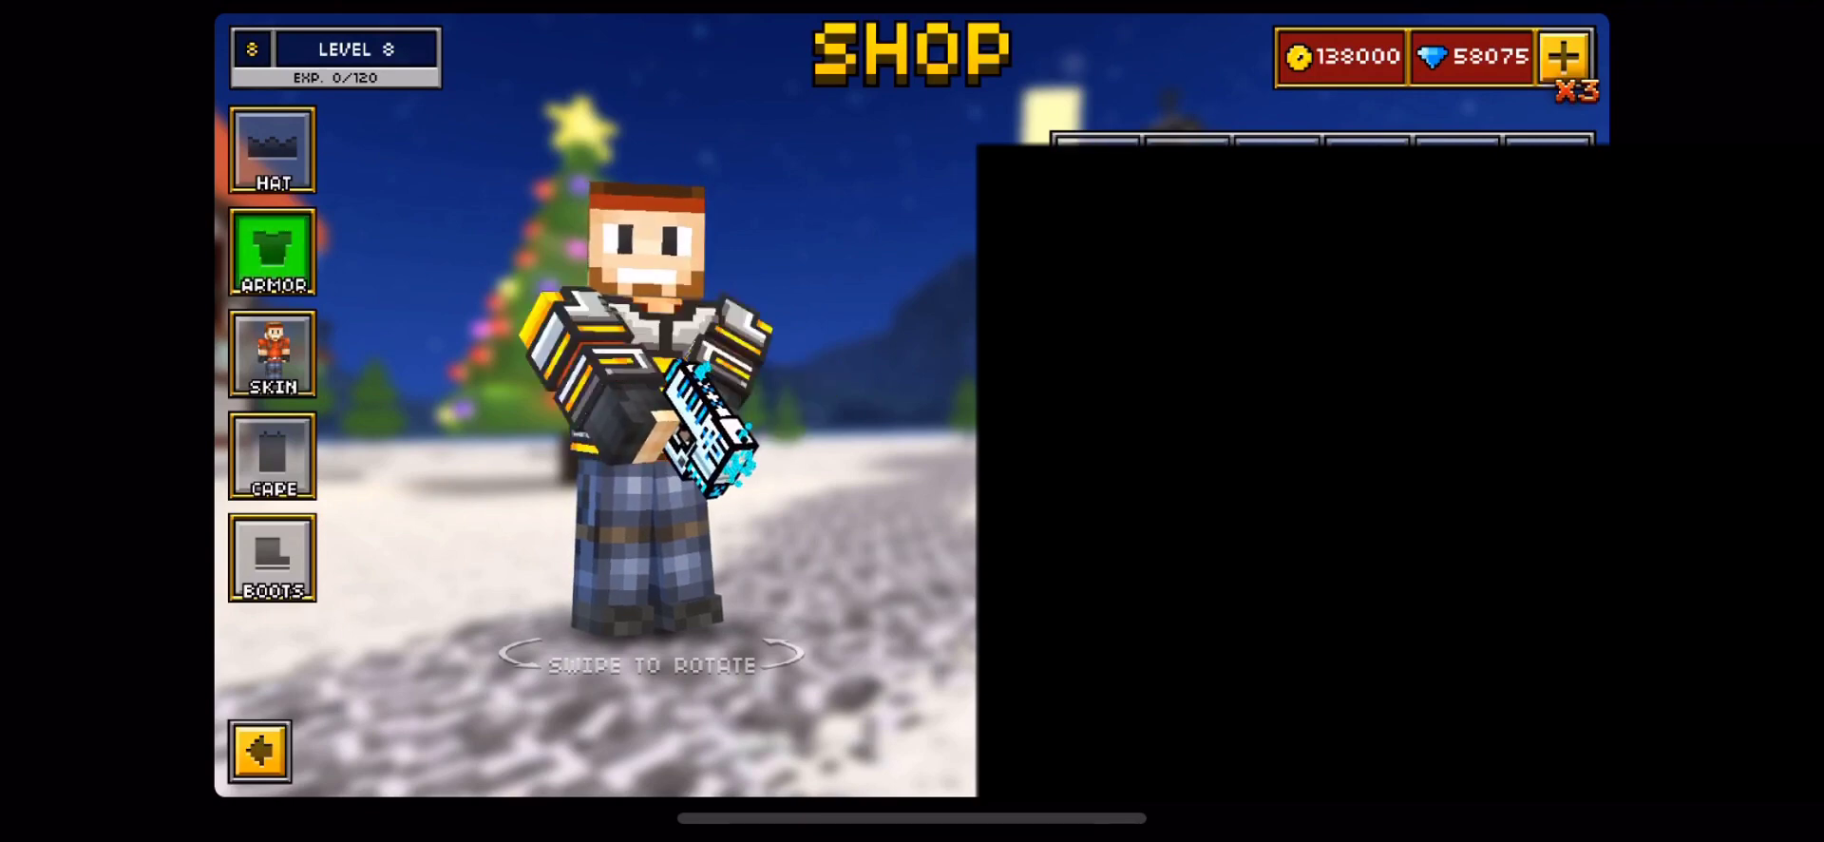
Preview capes, boots and hats on the character, then go to the Treasury's gem packs.
left_click(271, 150)
left_click(272, 455)
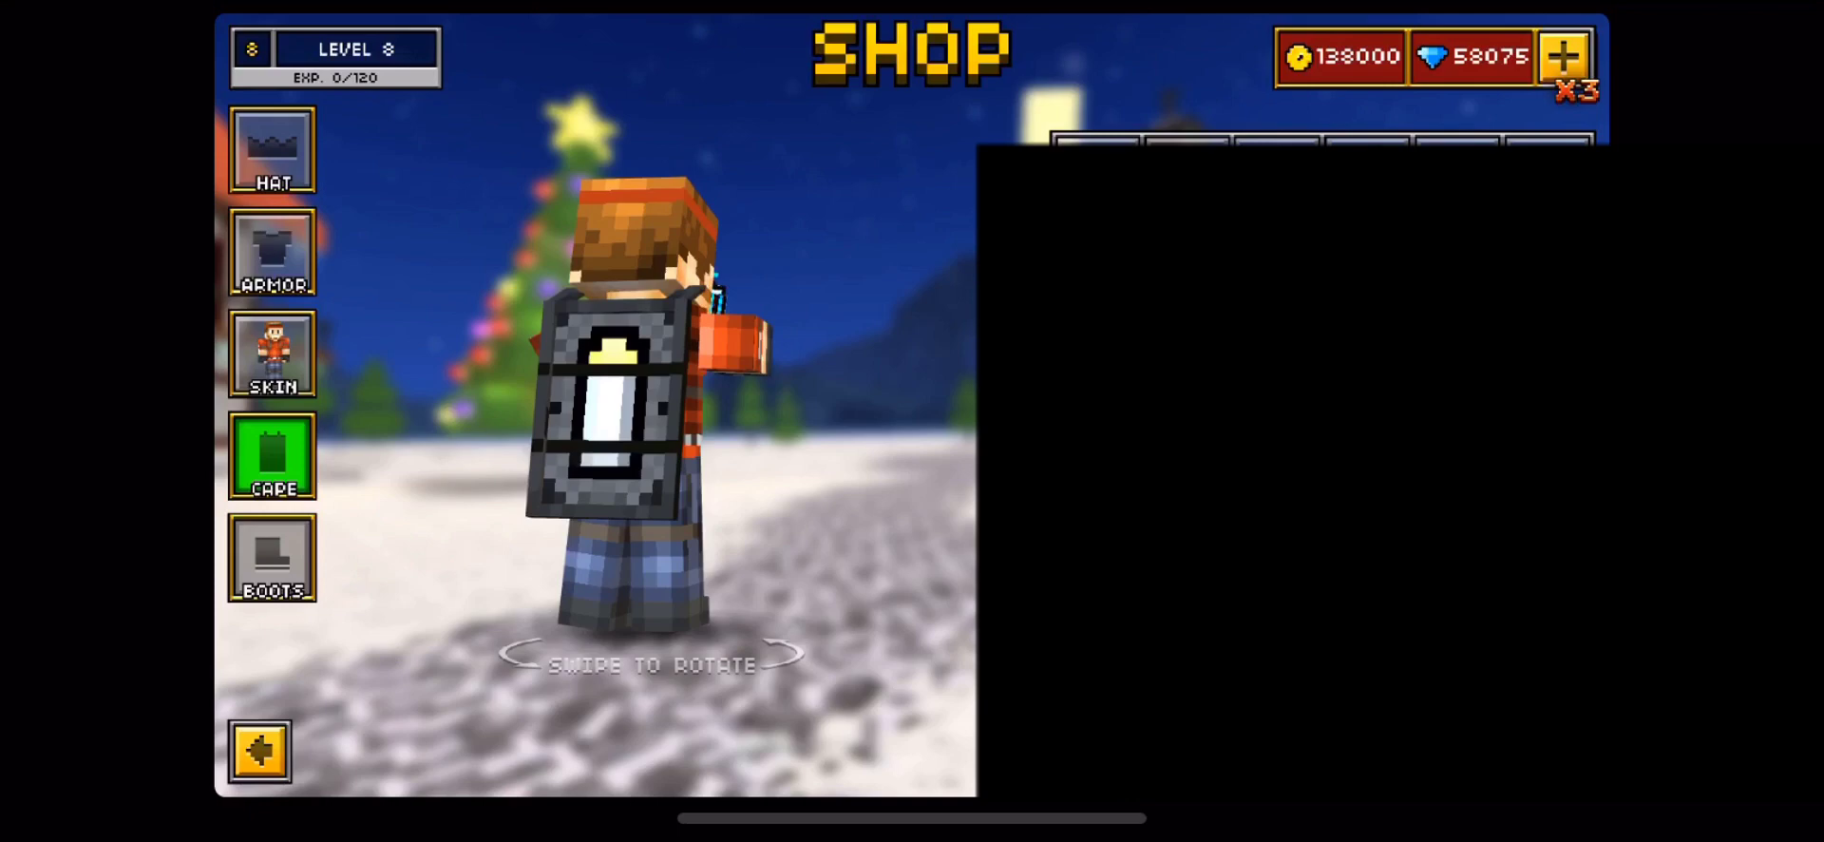
left_click(272, 557)
left_click(272, 456)
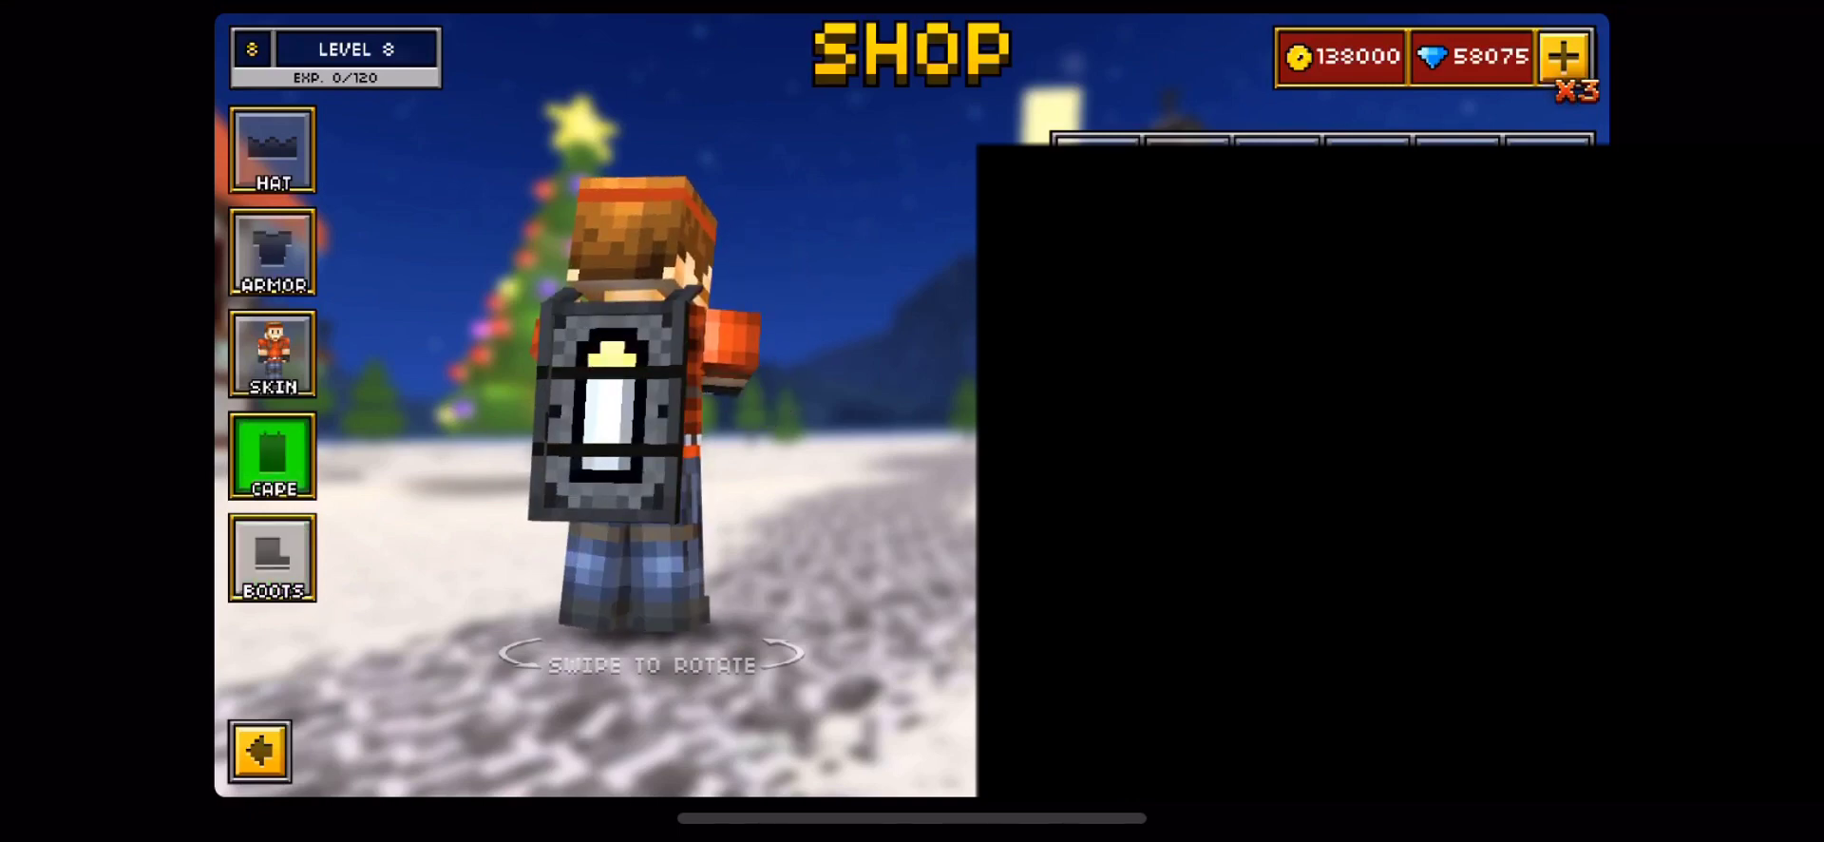
left_click(1457, 142)
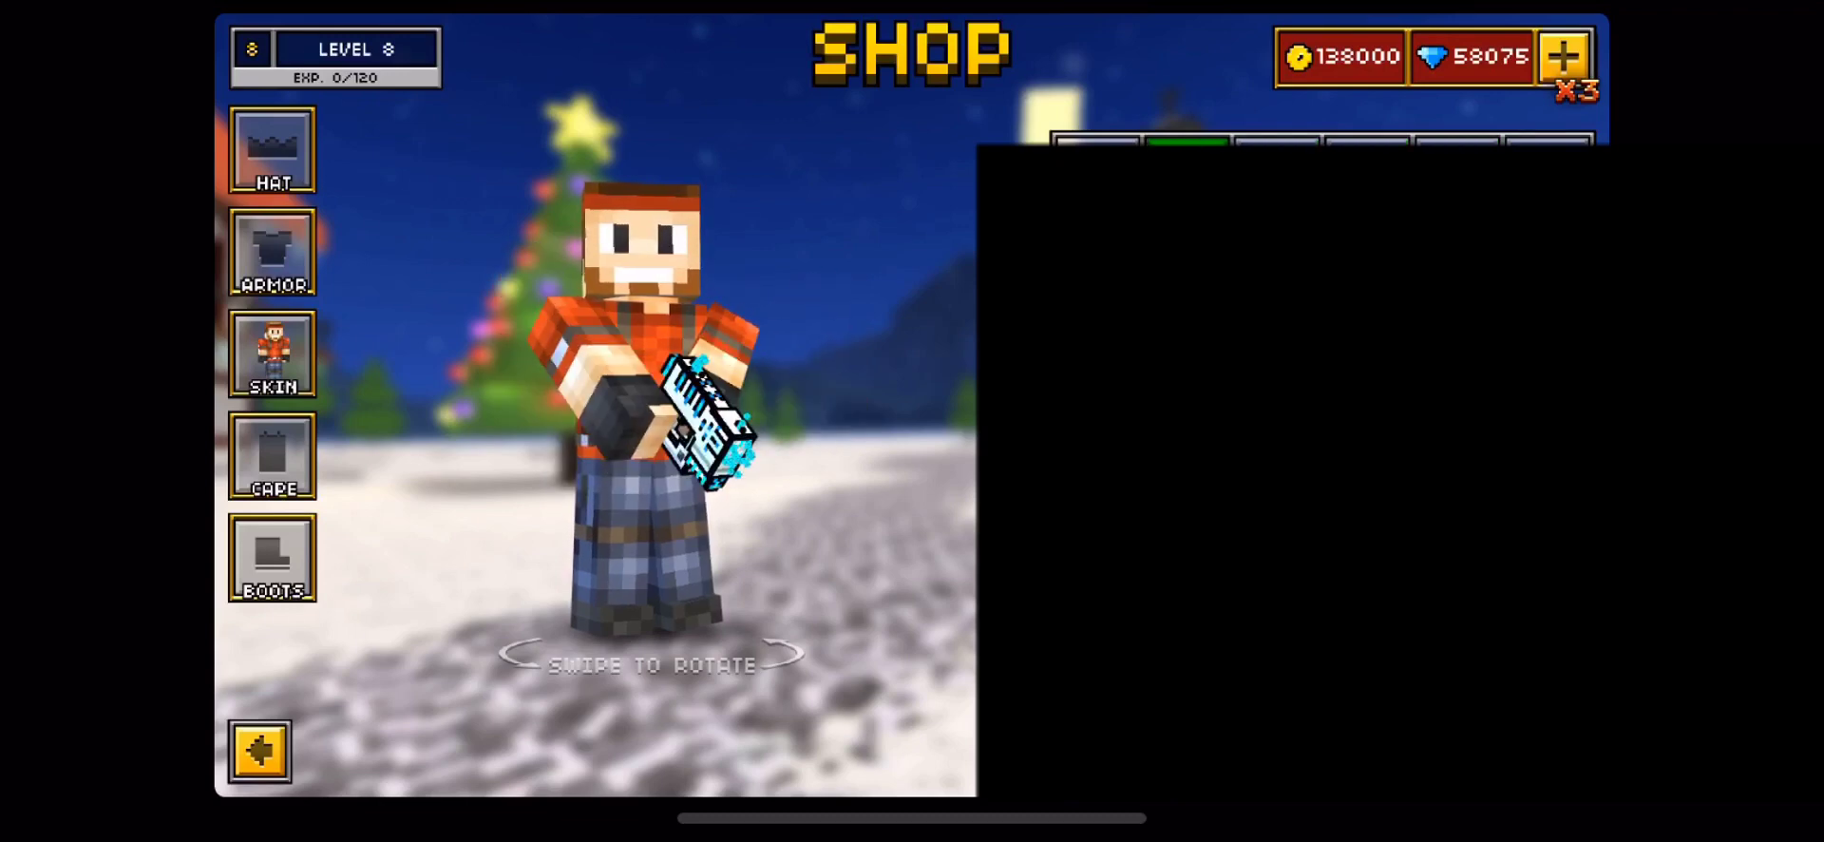
left_click(272, 150)
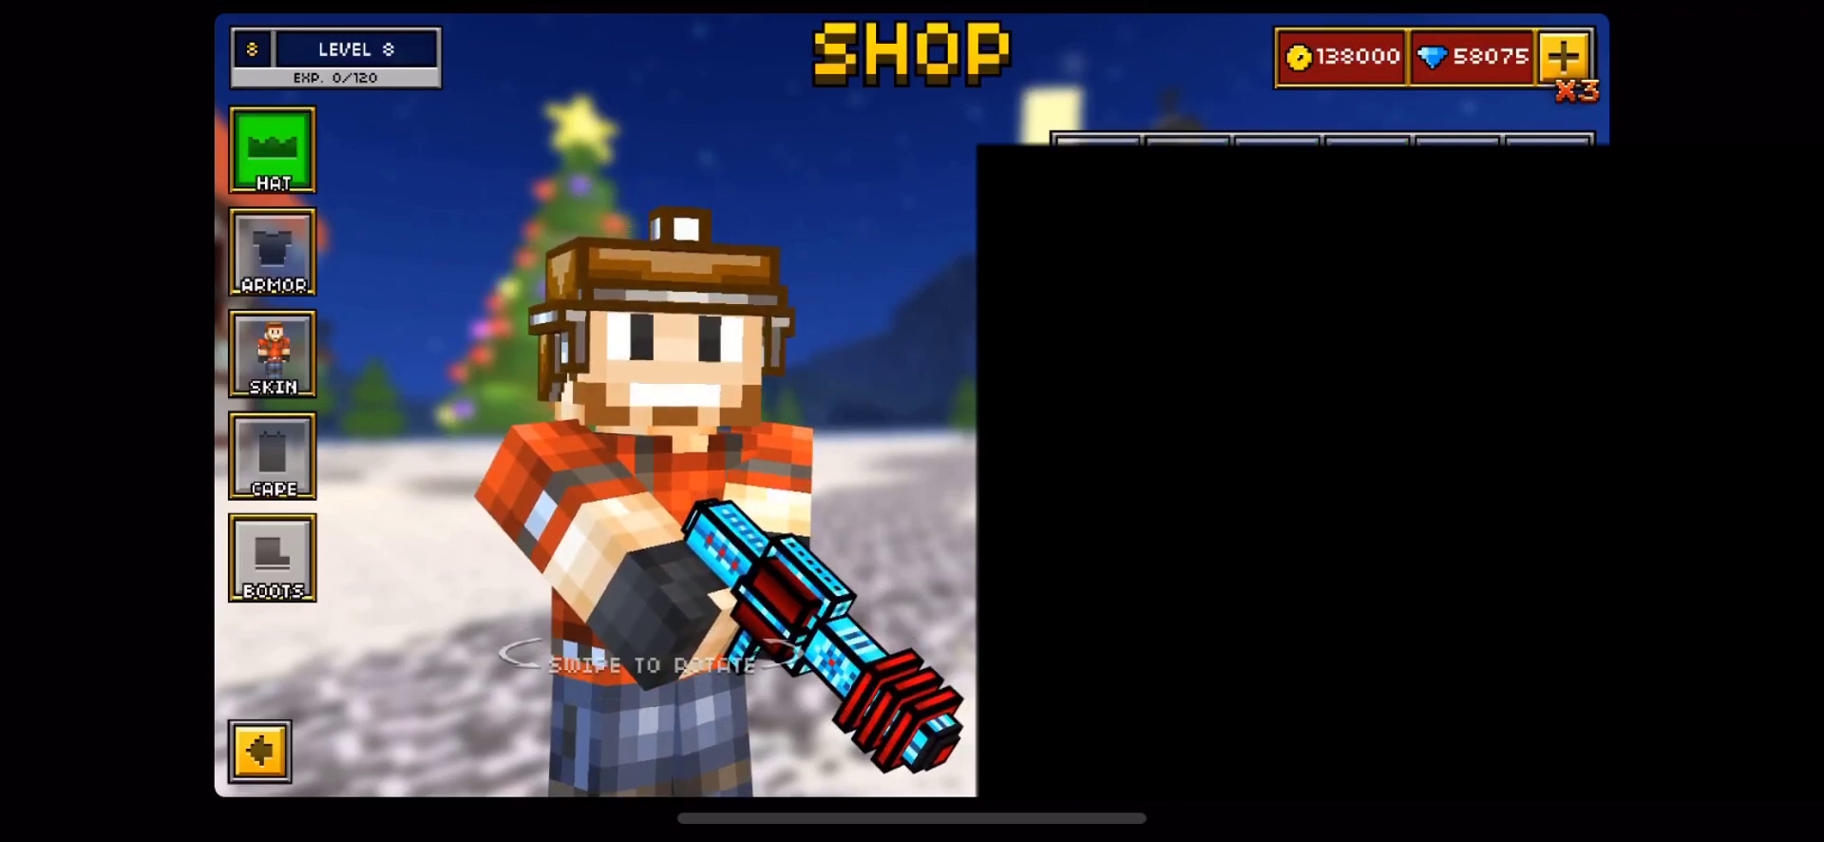
left_click(259, 749)
left_click(1564, 57)
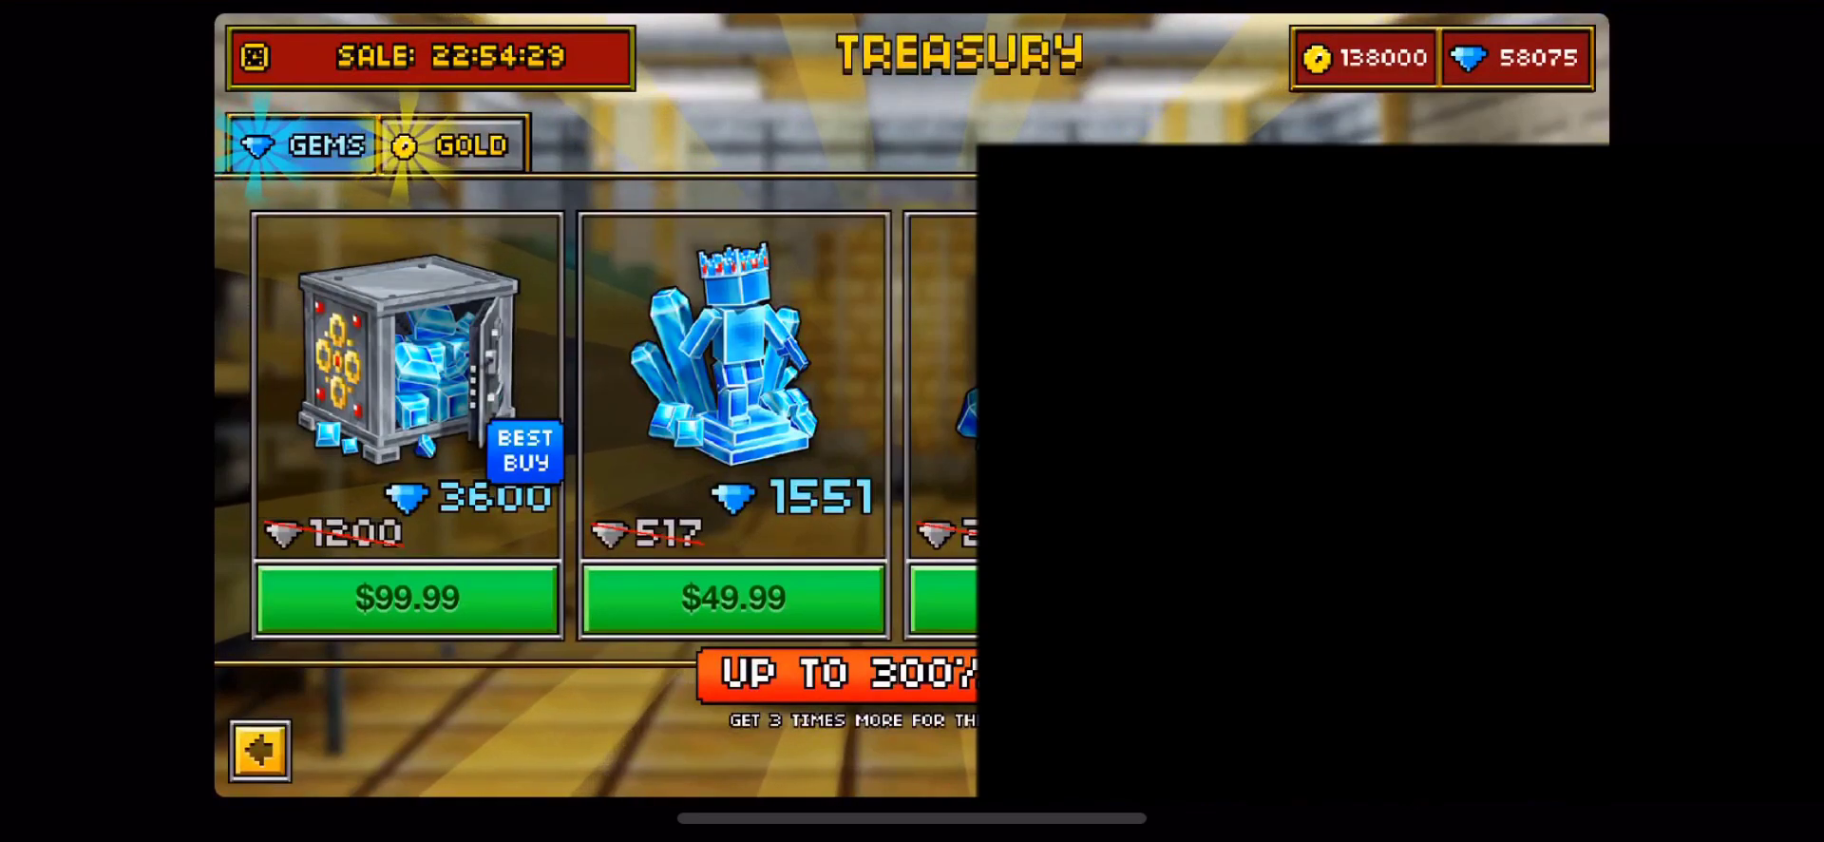
scroll(598, 429, "right", 3)
scroll(598, 429, "left", 3)
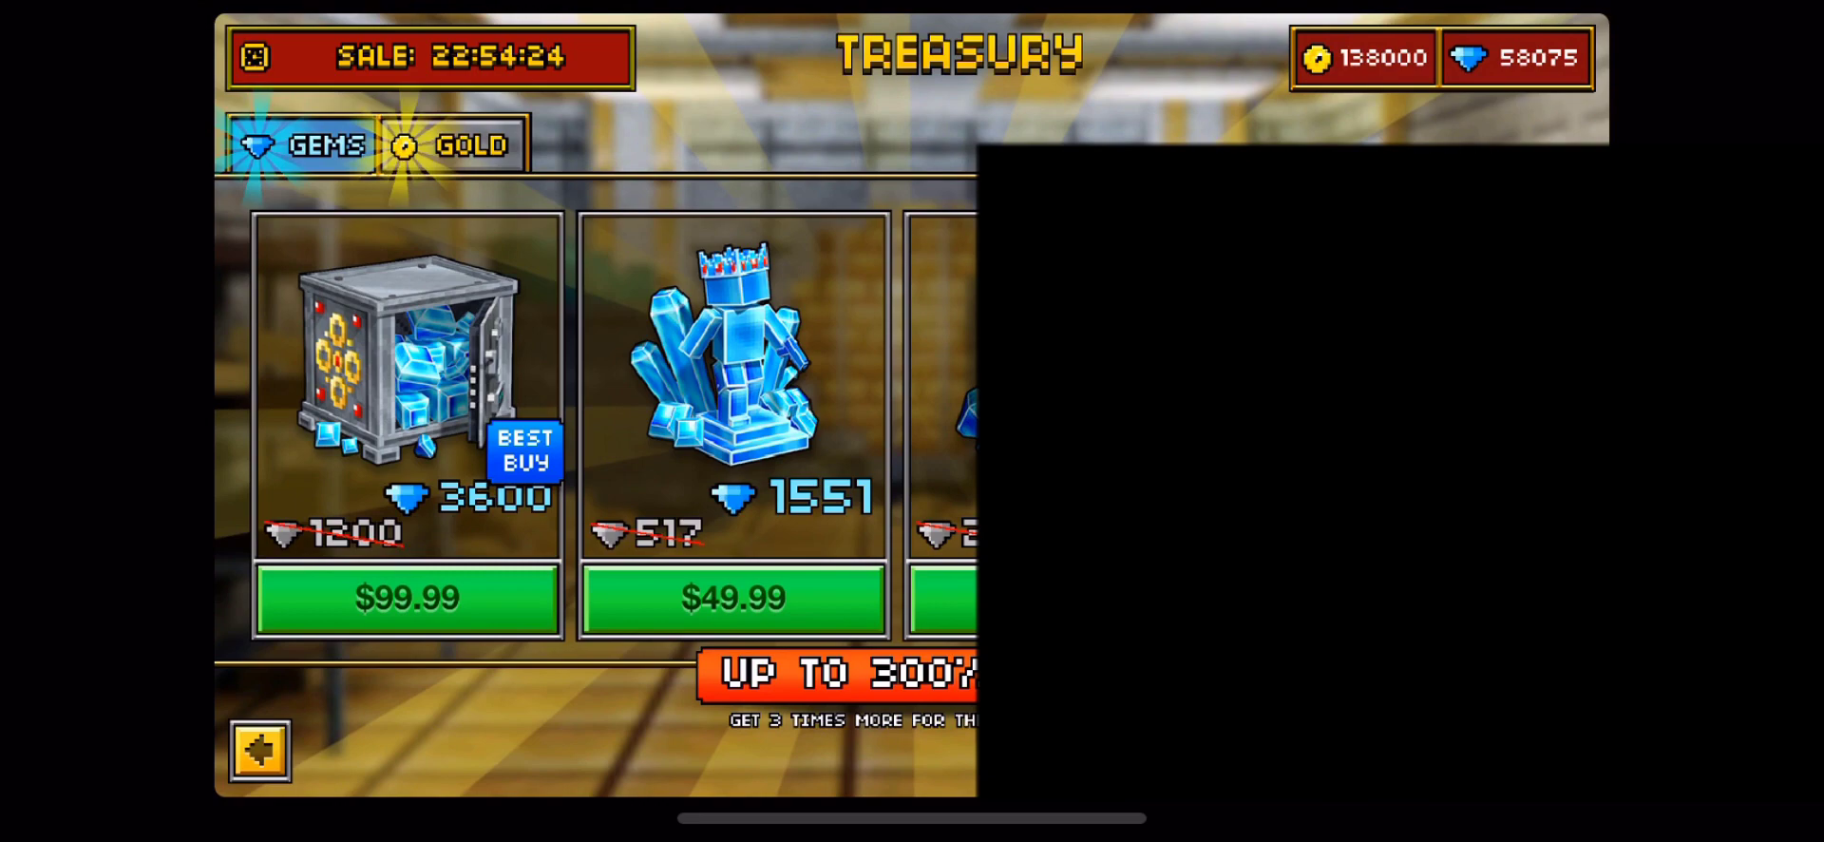
Start a gem-pack purchase and cancel the iOS purchase sheet.
left_click(940, 597)
left_click(1137, 86)
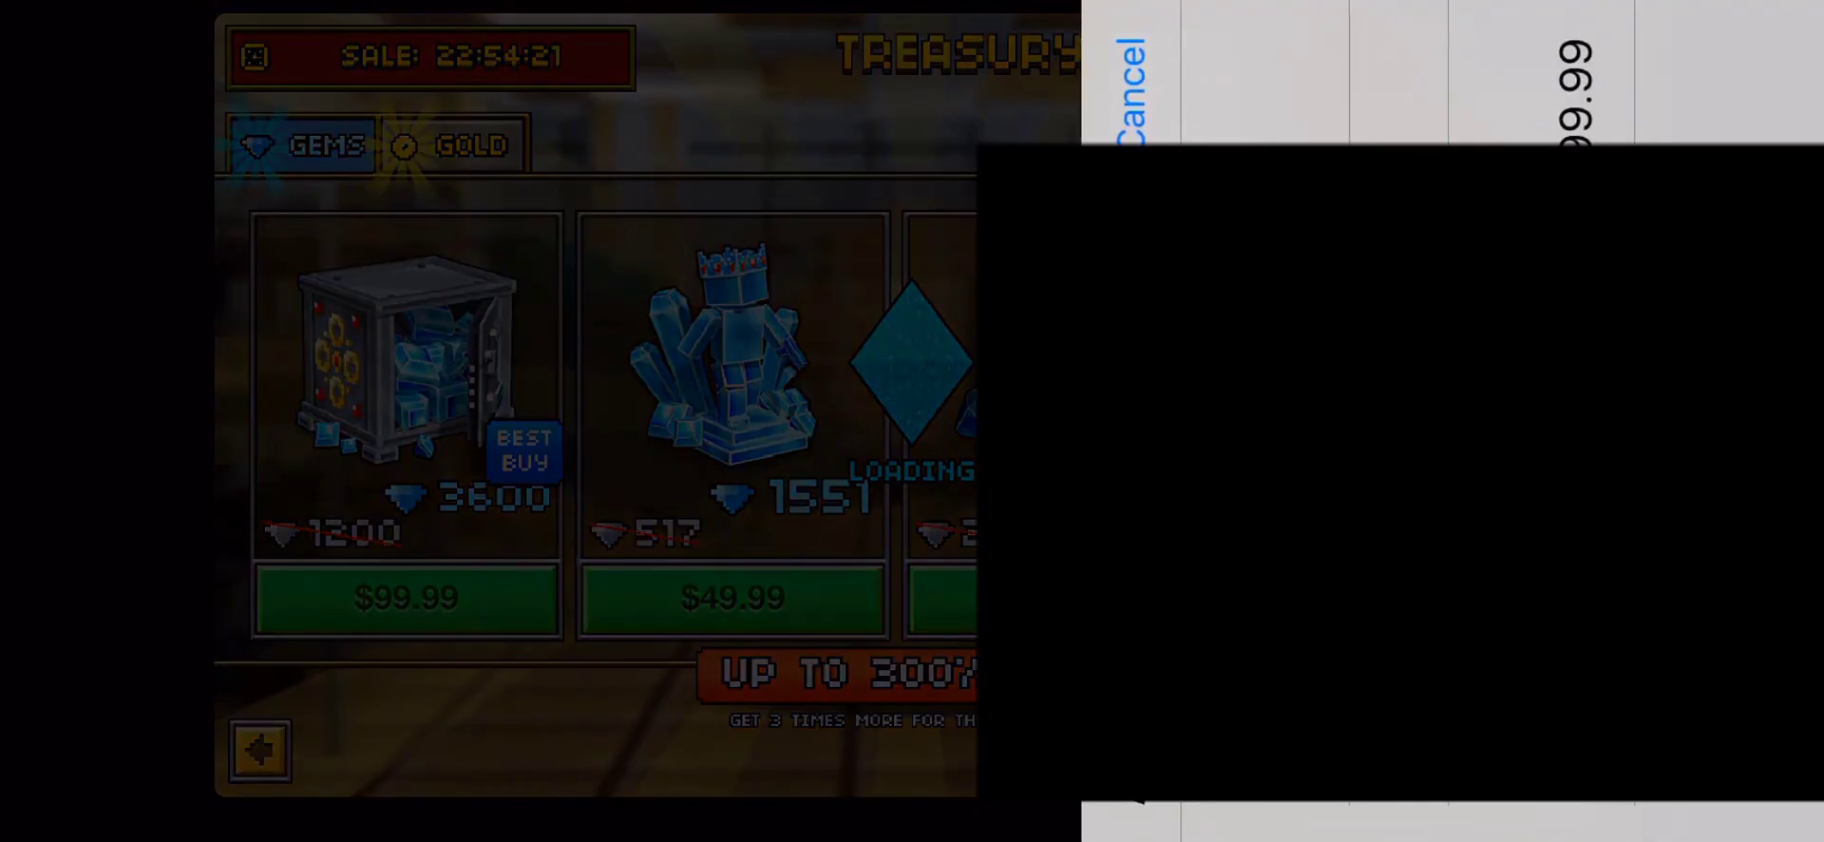
left_click(1134, 92)
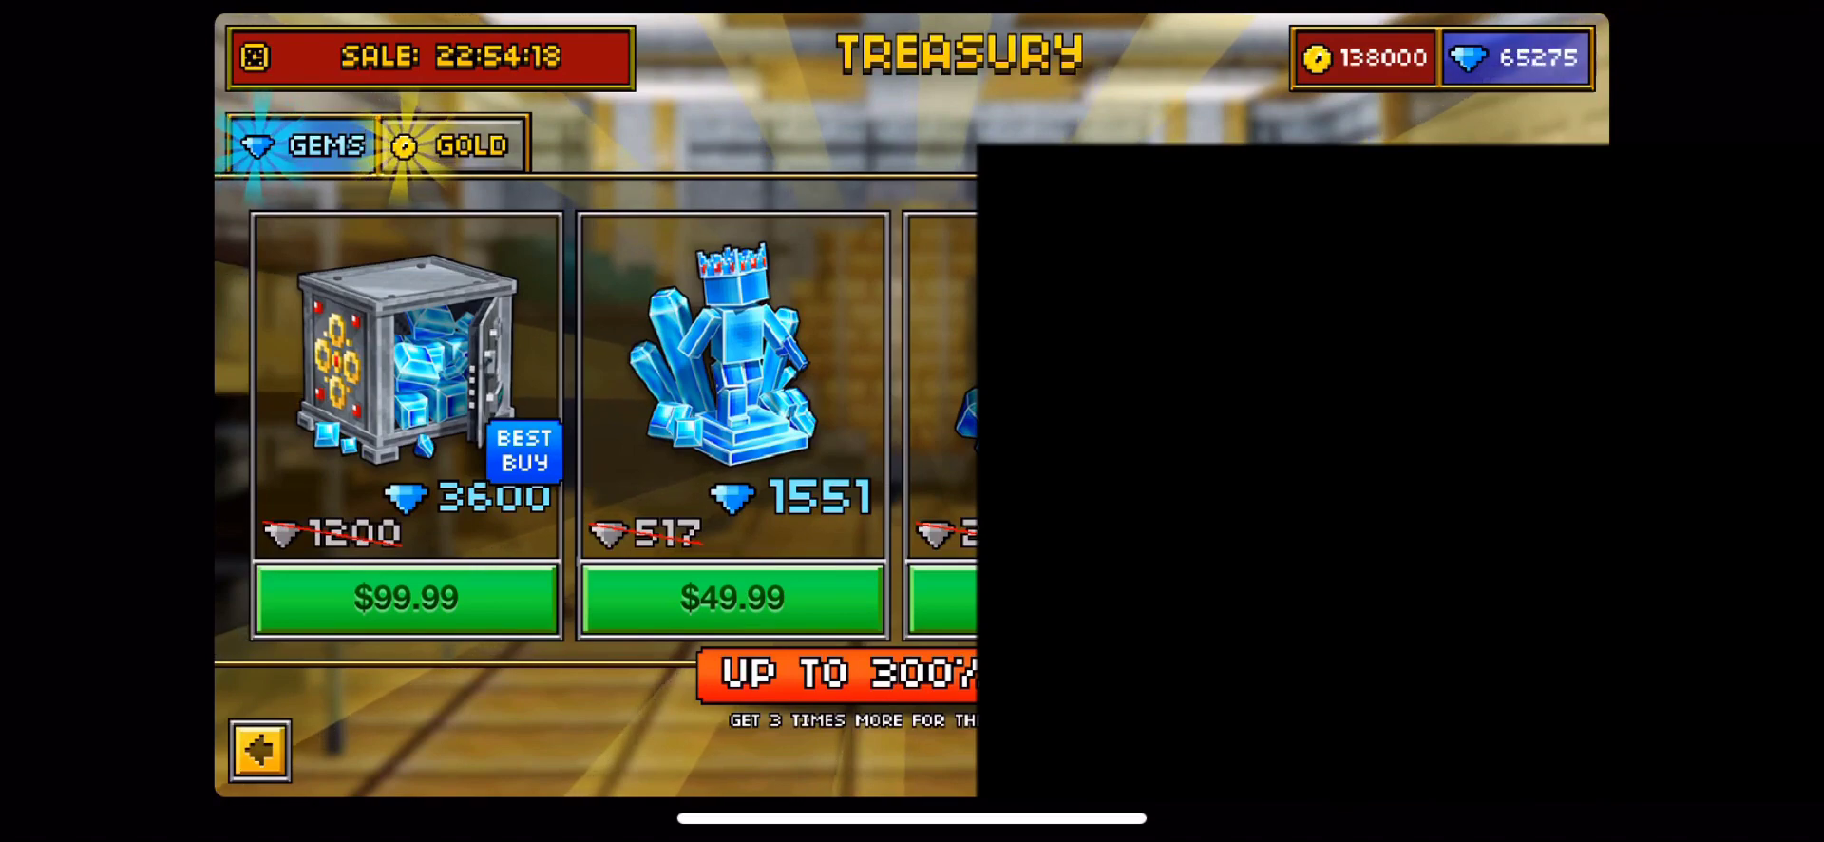
Buy the 3600-gem pack to reach 72,475 gems, then return to the lobby.
left_click(407, 597)
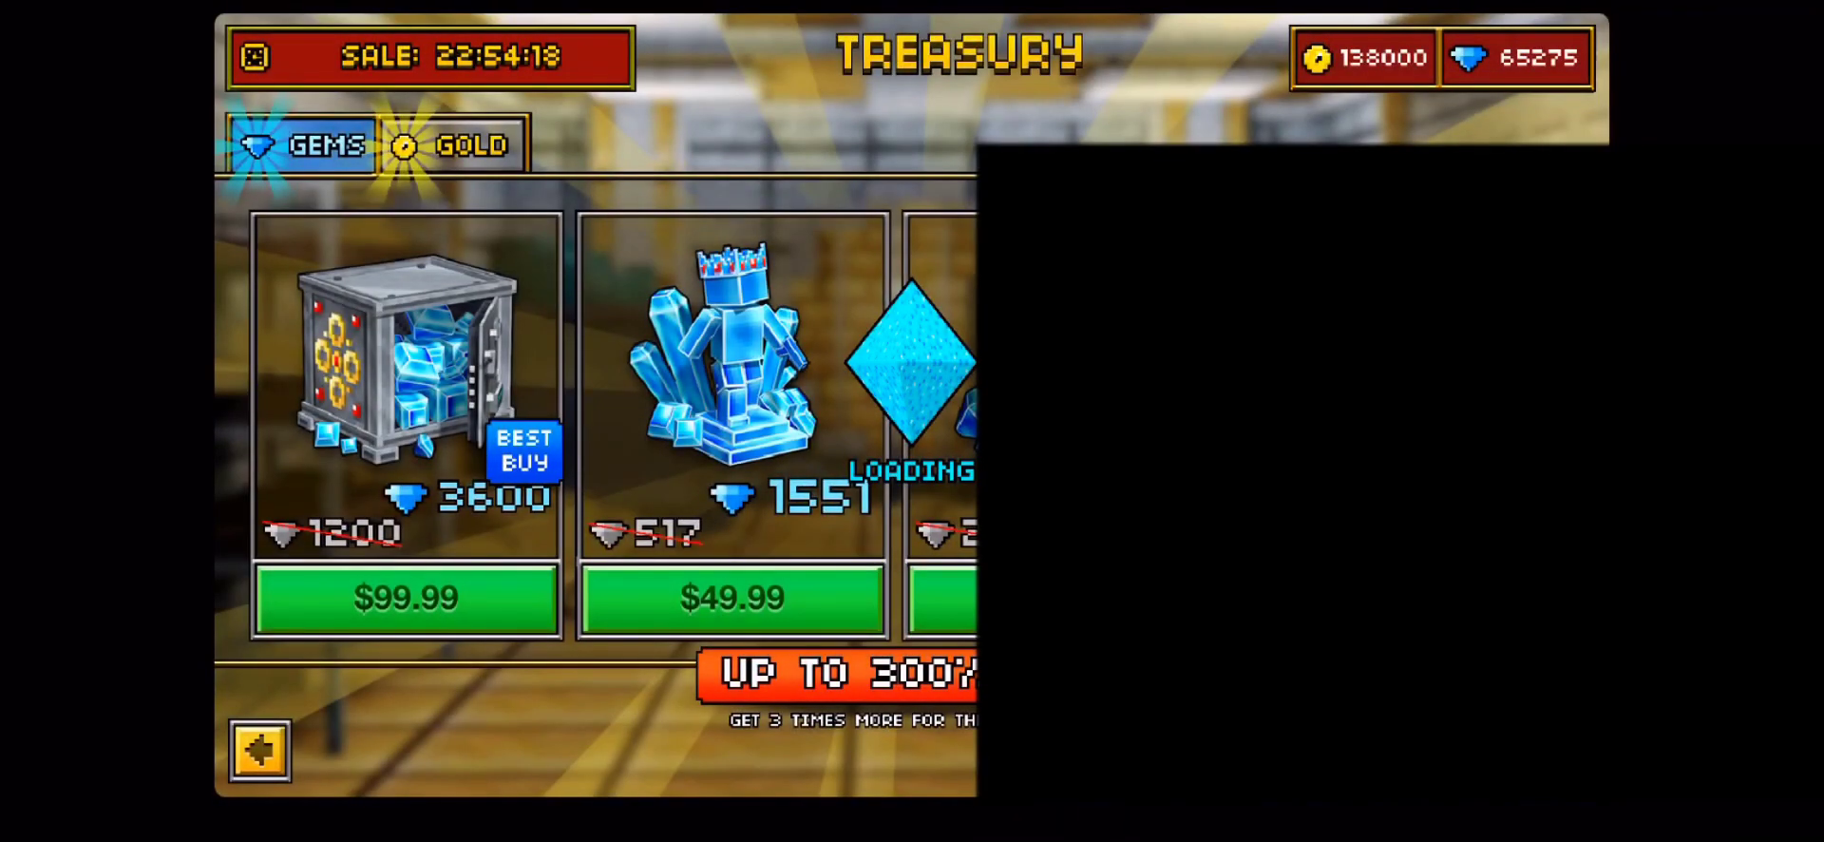
left_click(406, 597)
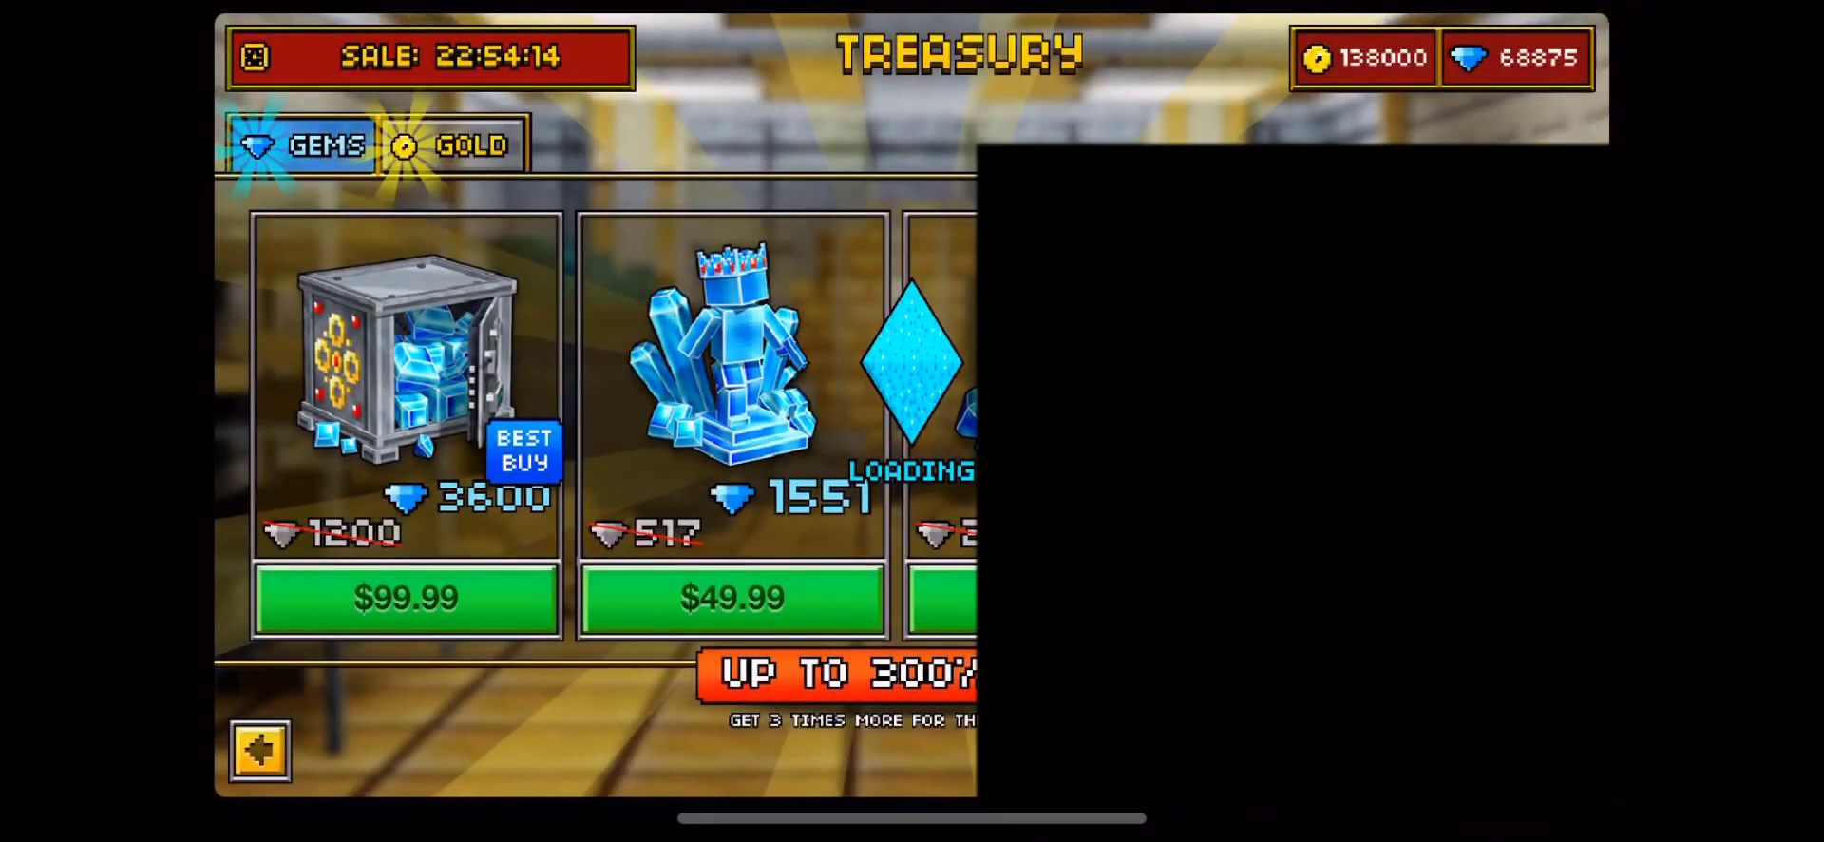
left_click(259, 749)
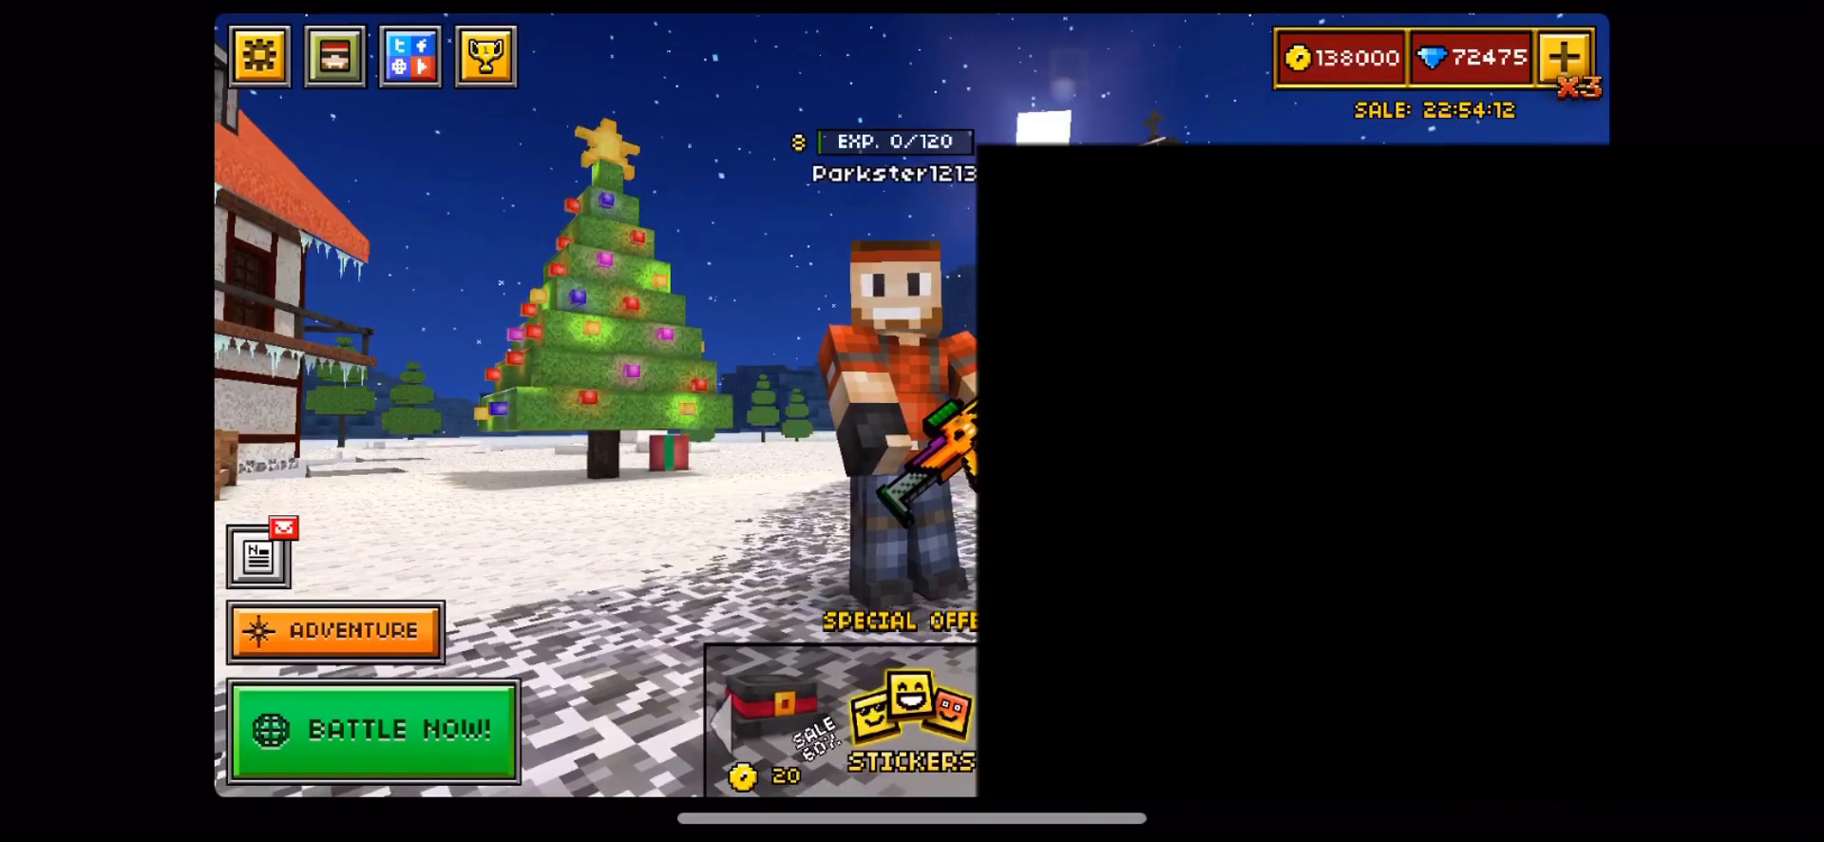